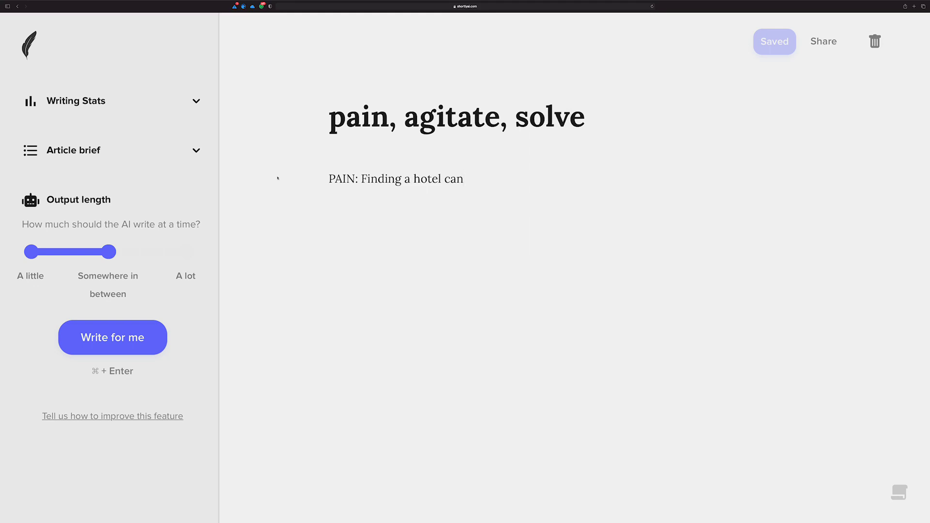
Review the article brief on the pain of finding a hotel and the 'pain, agitate, solve' title
click(197, 150)
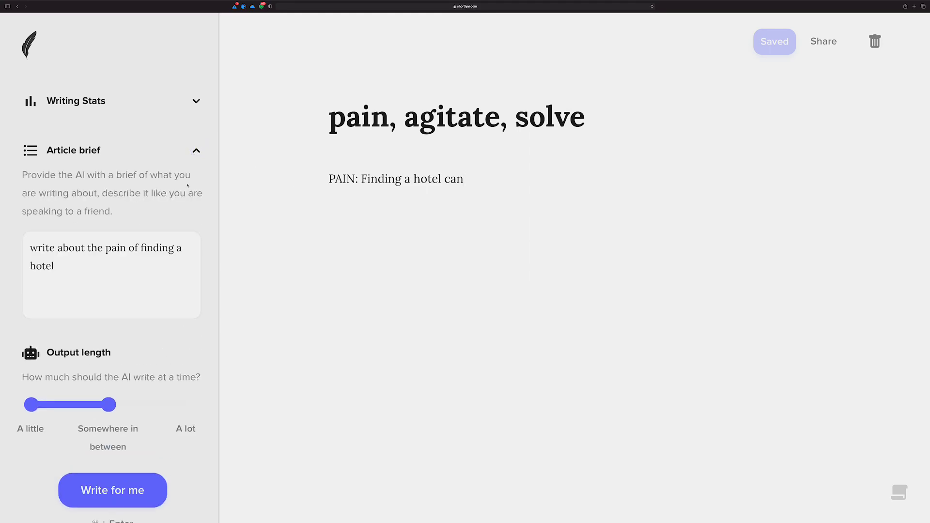
click(123, 288)
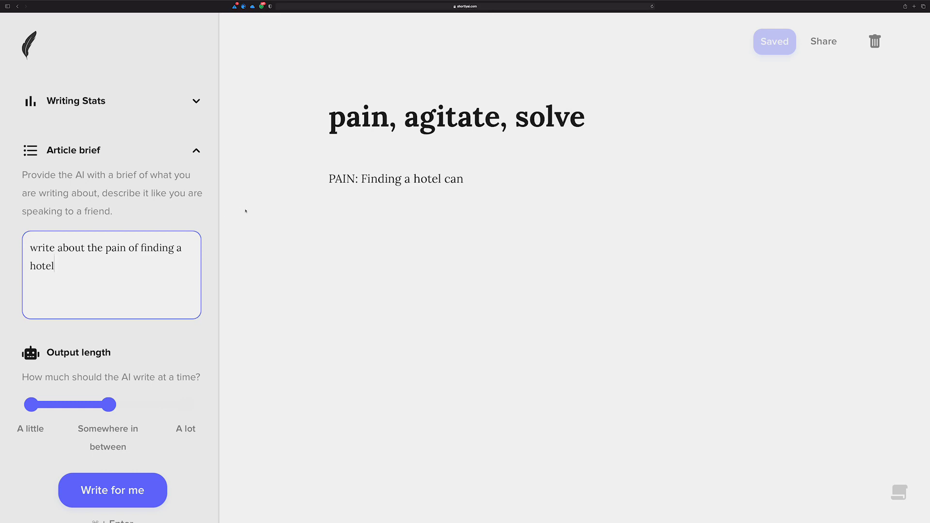
click(361, 119)
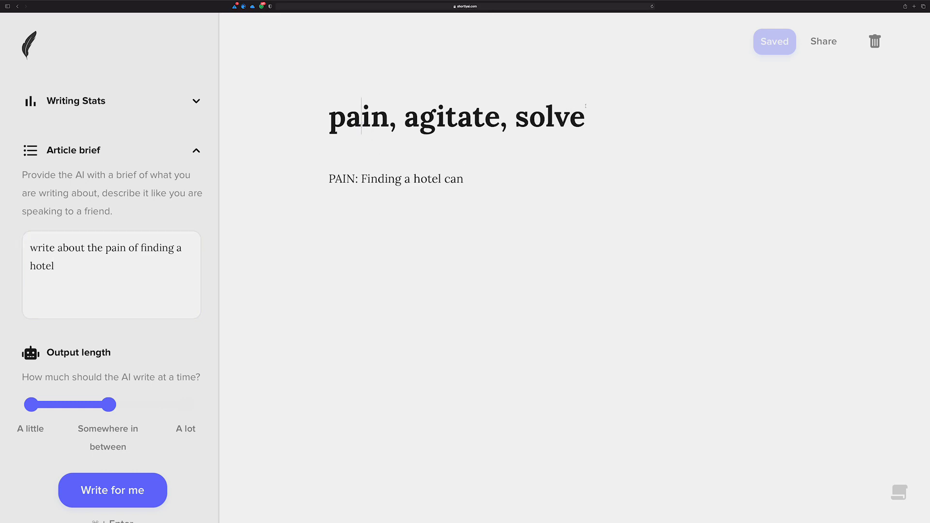
drag(585, 118, 330, 118)
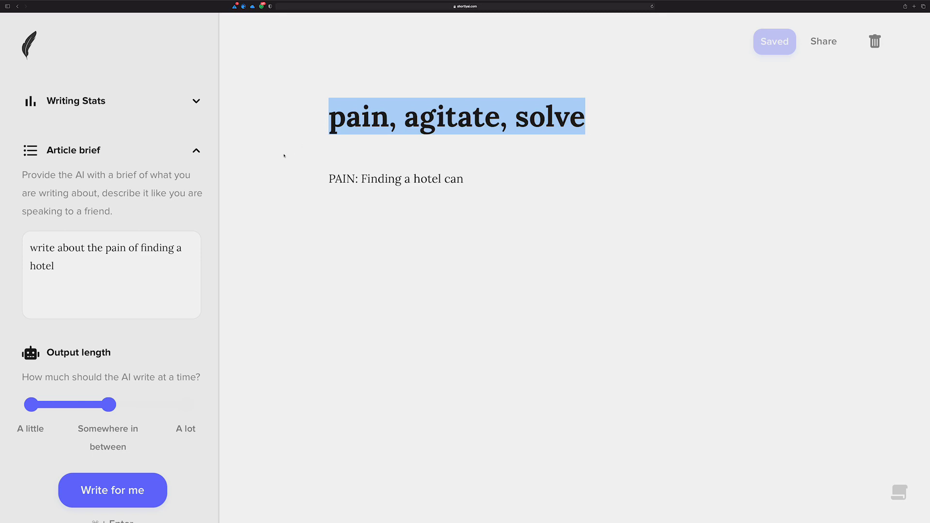
click(124, 248)
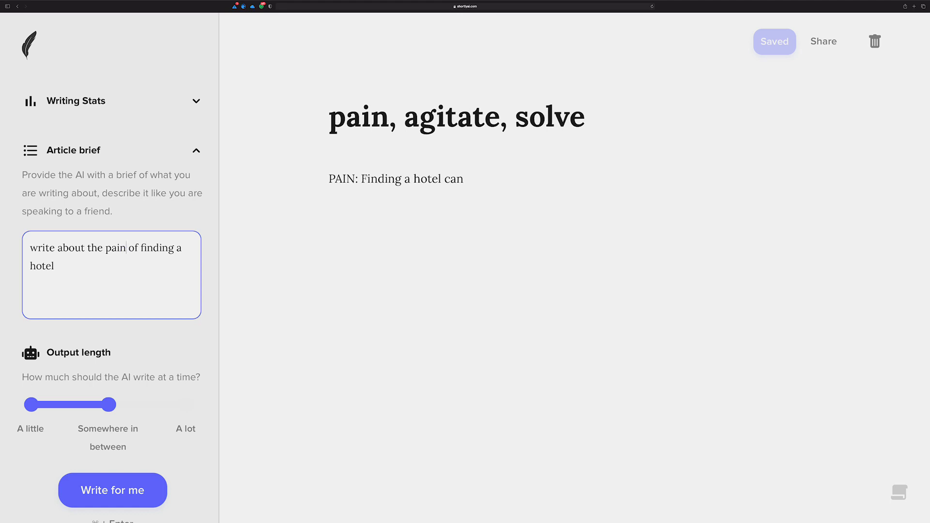
click(363, 179)
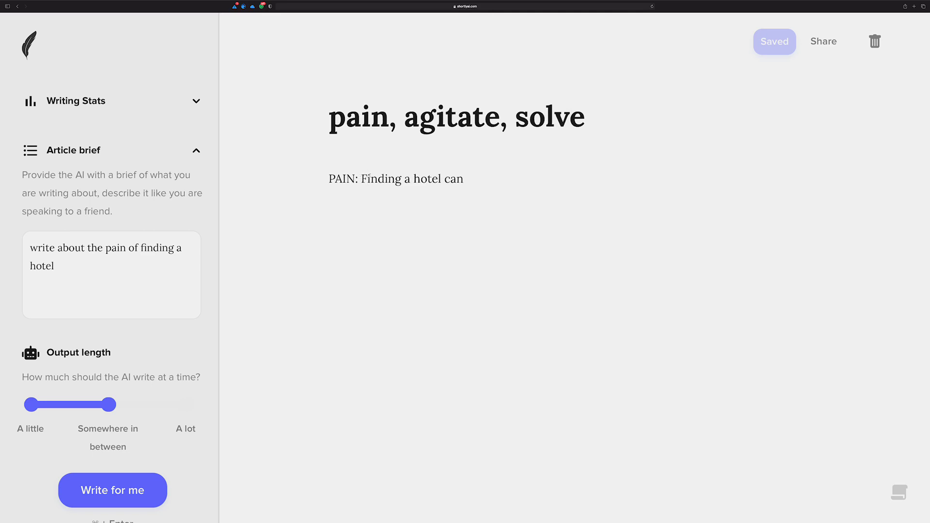
Have the AI write on from 'PAIN: Finding a hotel can' with Cmd+Enter
drag(349, 175, 465, 180)
click(466, 179)
key(super+Return)
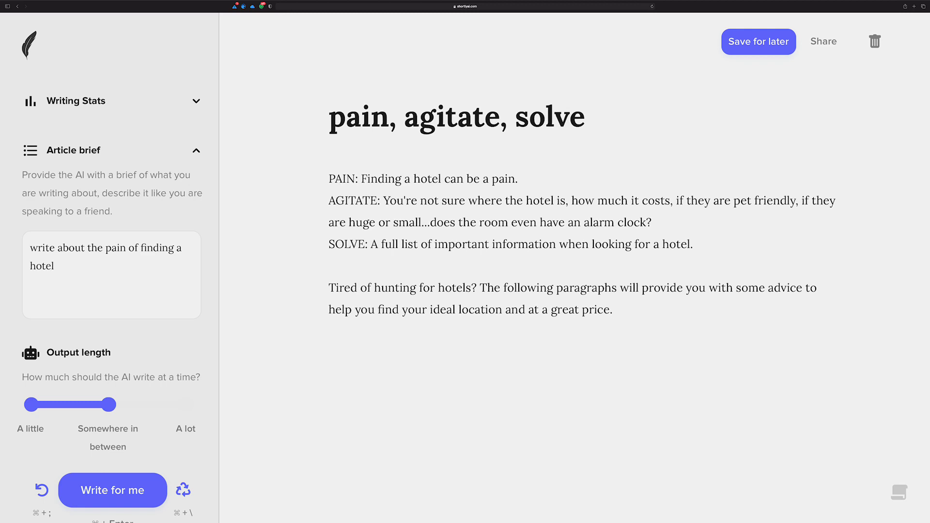
Rewrite the AI continuation, then generate a WEBSITES paragraph naming Expedia, Hotels.com and Priceline
key(super+backslash)
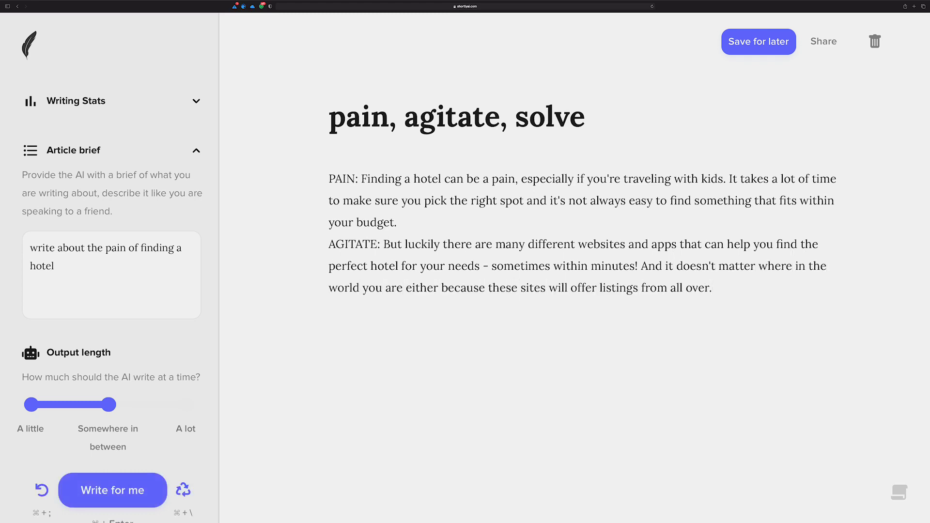
key(super+Return)
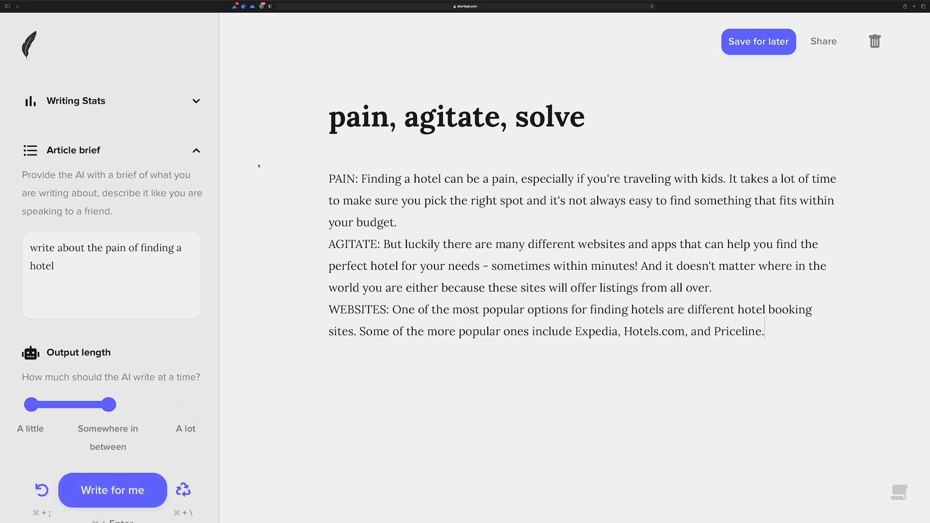
Rename the WEBSITES label to SOLVE and add a new 'PAIN: Finding a hotel' line below
double_click(359, 308)
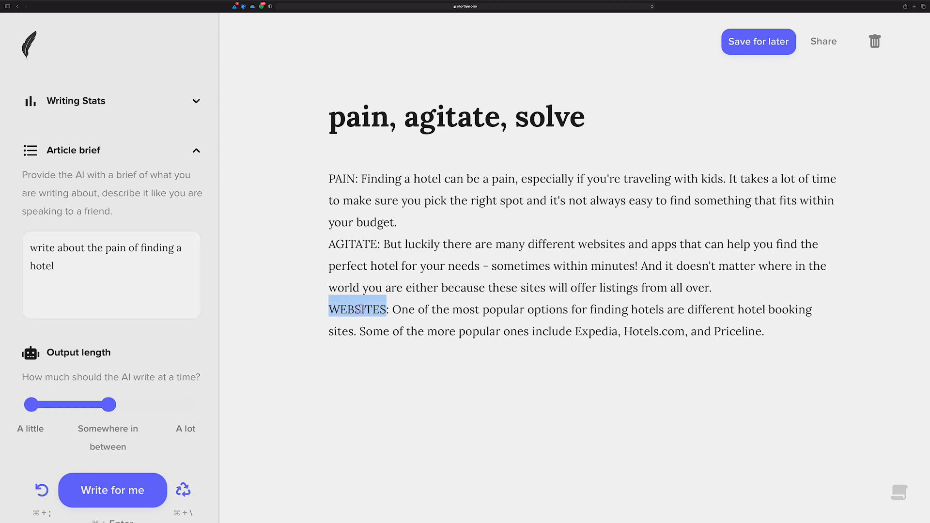
text(SOLVE)
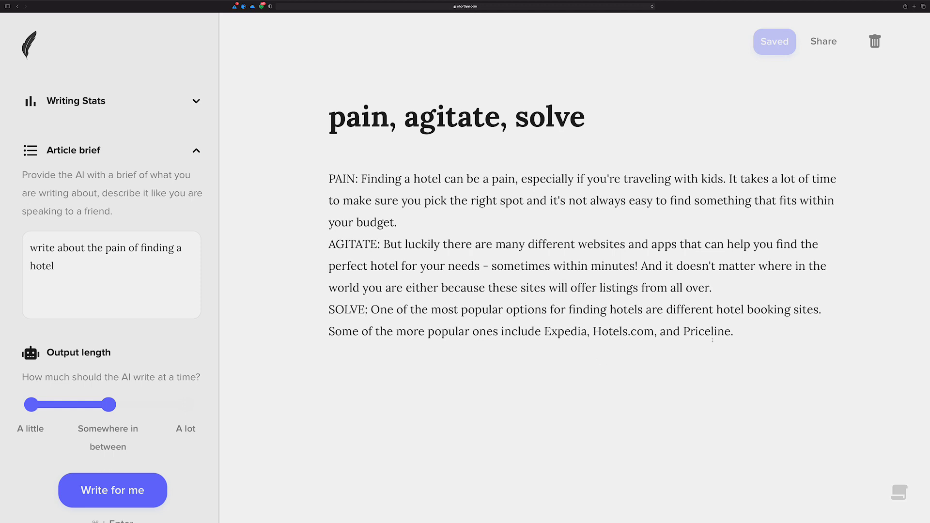
click(754, 333)
key(Return)
text(PAIN)
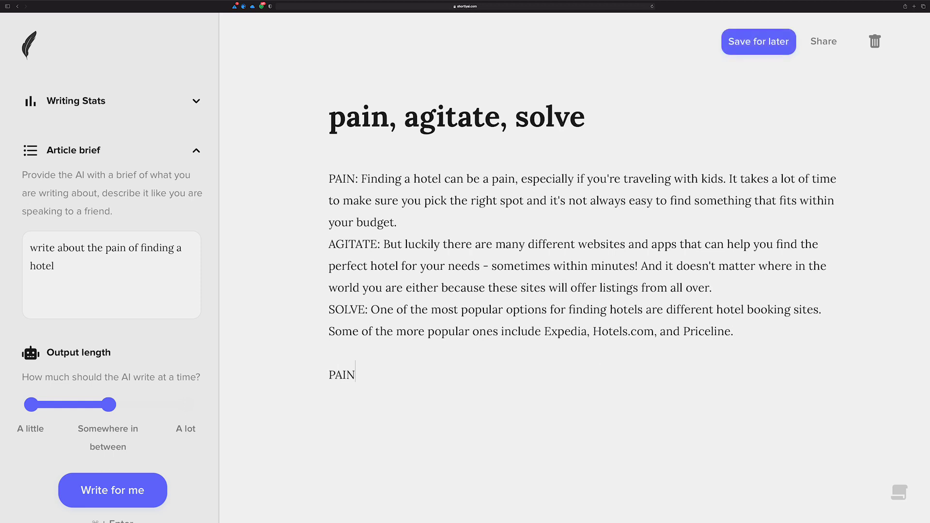
text(: Finding a hotel)
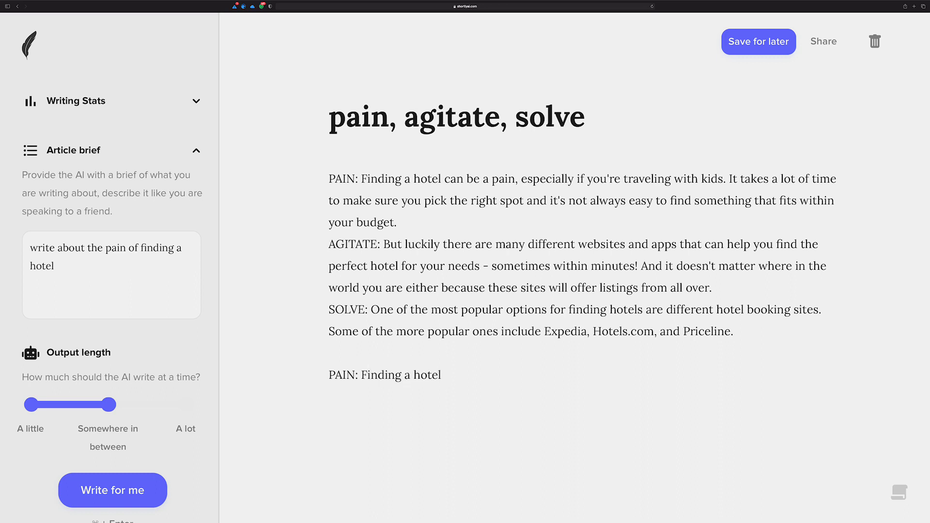
text( can be)
key(BackSpace)
key(BackSpace)
key(BackSpace)
key(BackSpace)
key(BackSpace)
key(BackSpace)
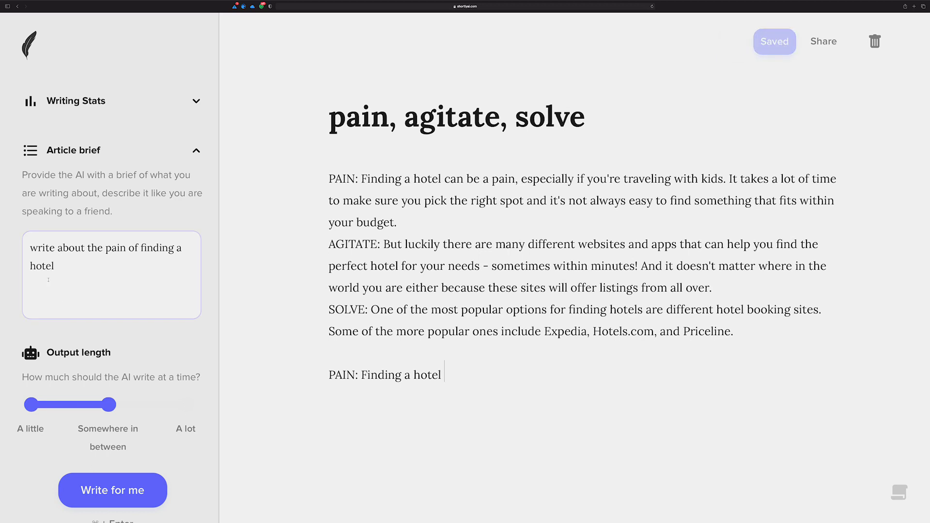
Add 'at night when driving home in the rain coming from a business trip' to the brief
click(67, 274)
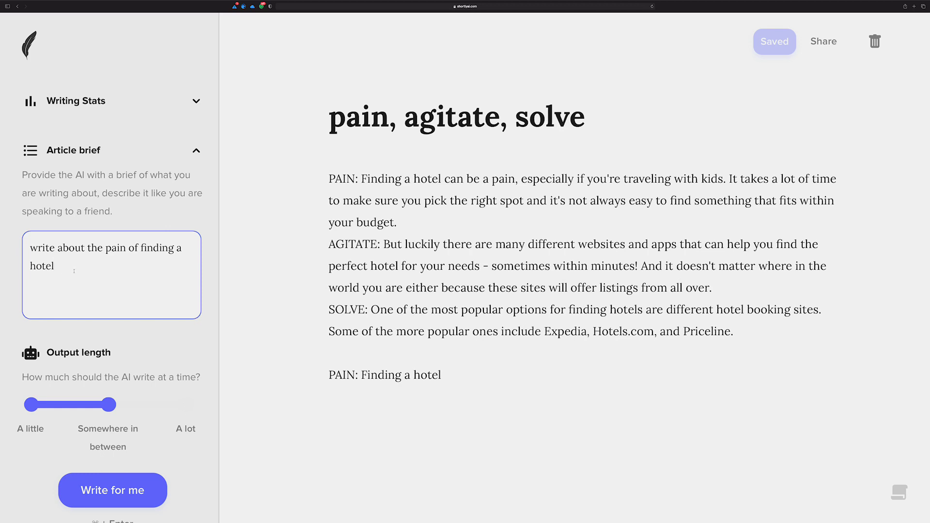
text(at nigh)
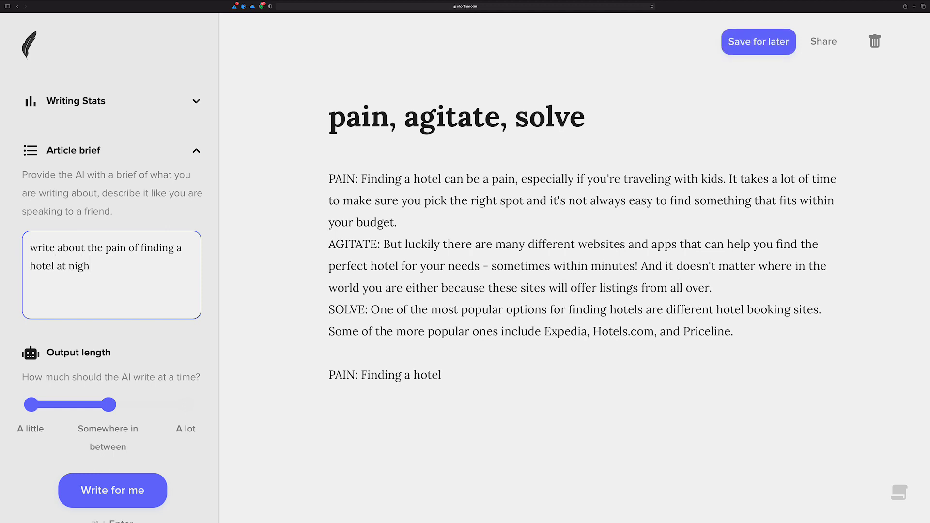
text(t when driving home from)
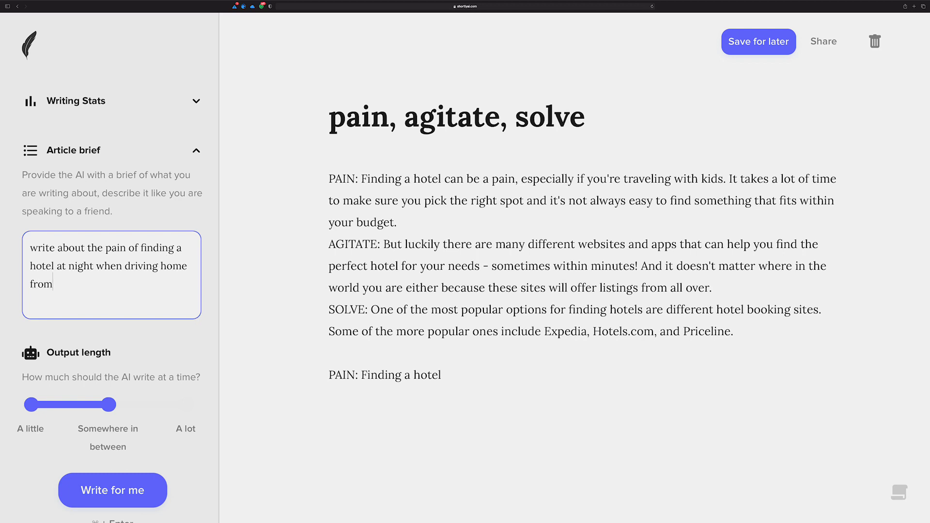
key(BackSpace)
key(BackSpace)
key(BackSpace)
key(BackSpace)
text(in the rain f)
key(BackSpace)
text(coming from a busines)
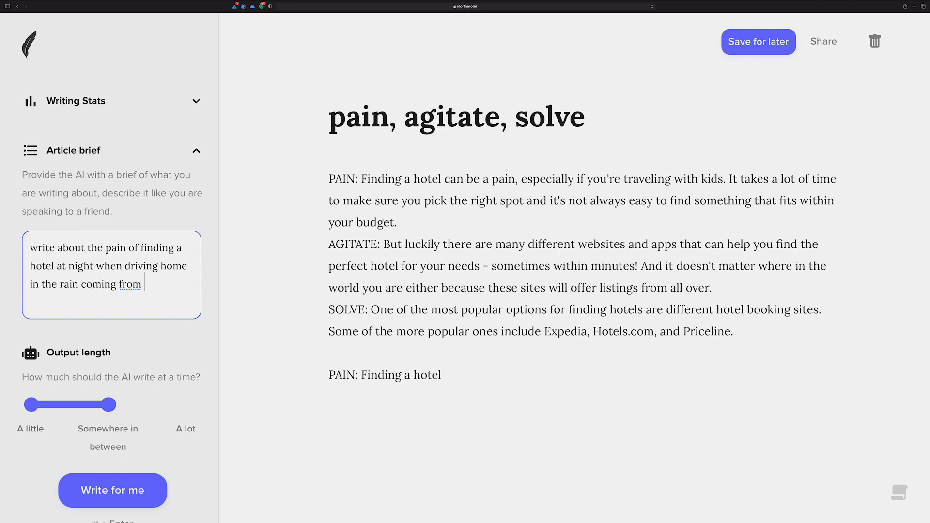
text(s trip)
click(454, 372)
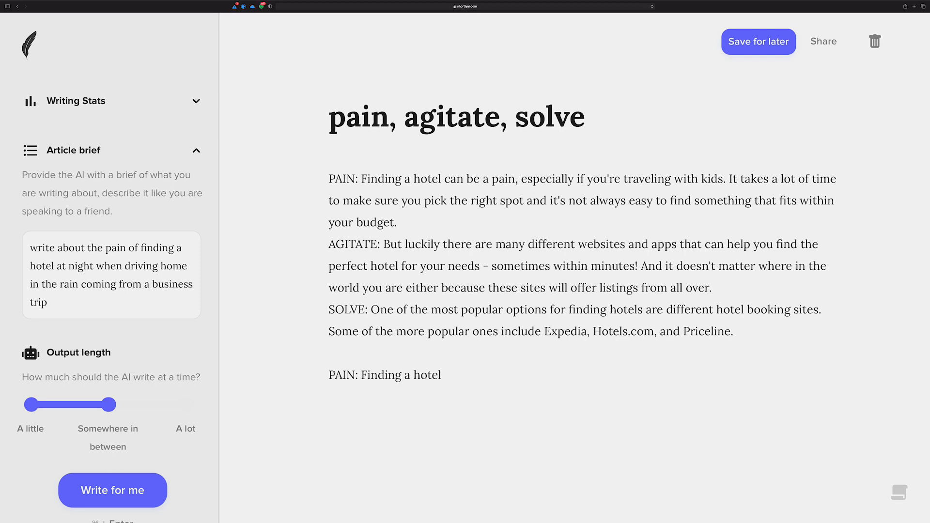
Insert blank lines before the SOLVE and AGITATE paragraphs
triple_click(472, 374)
click(460, 373)
click(454, 373)
drag(750, 341, 312, 190)
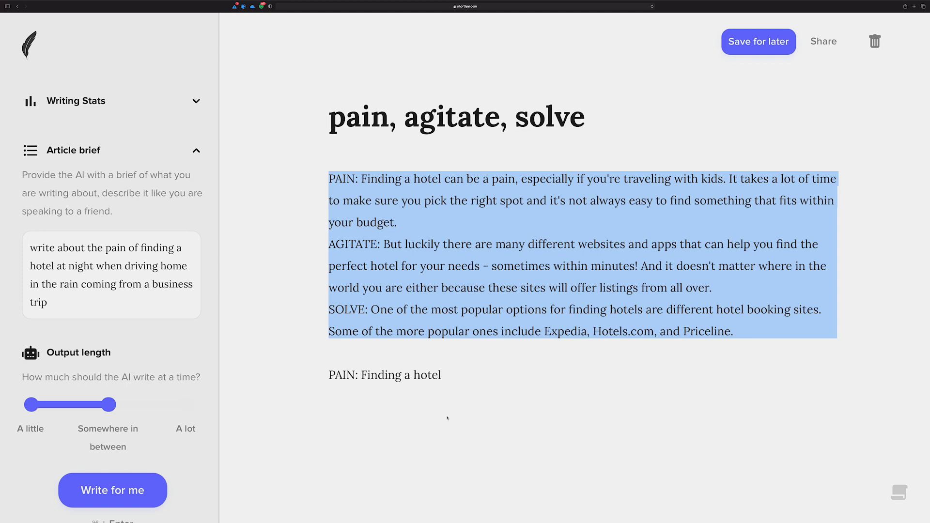
click(456, 375)
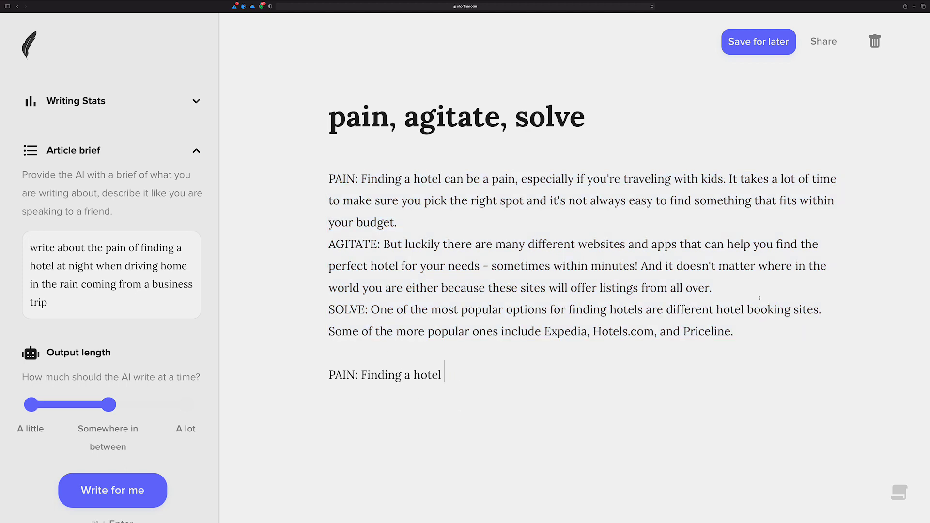
drag(741, 337, 298, 153)
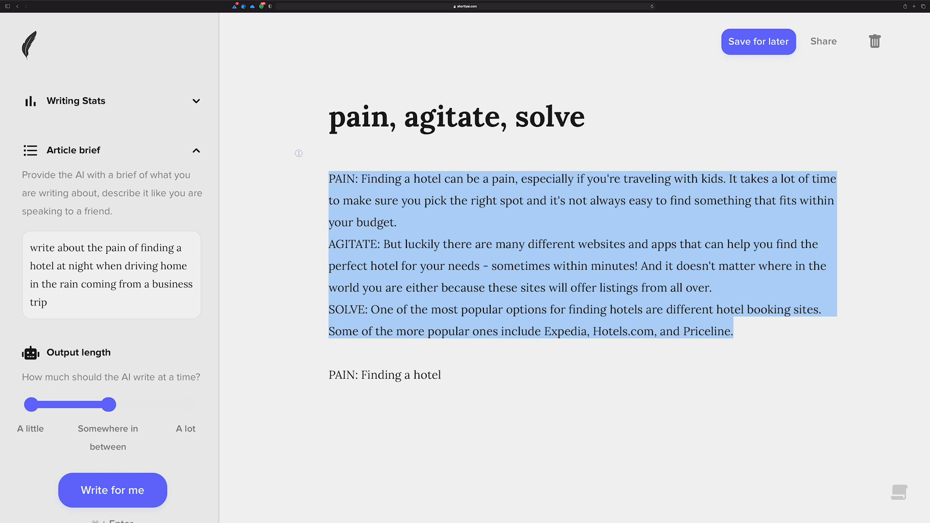
click(452, 234)
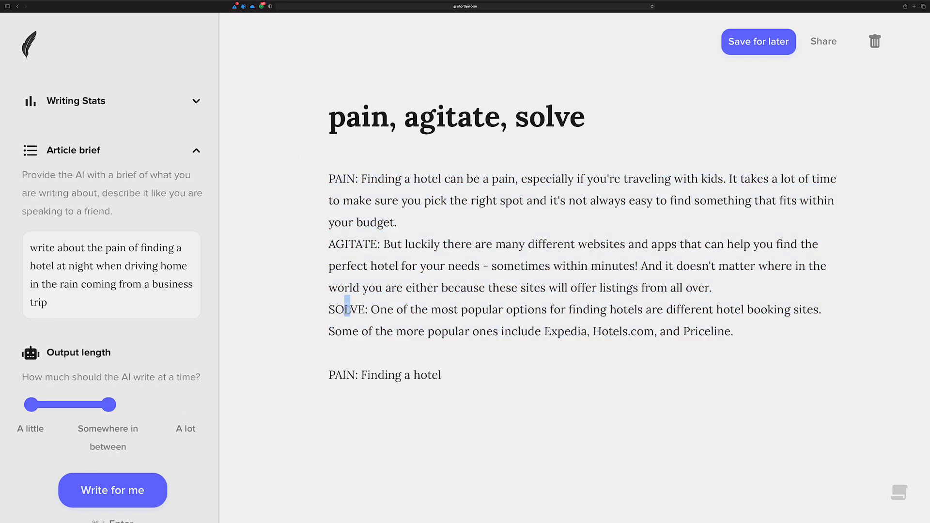
click(741, 292)
key(Return)
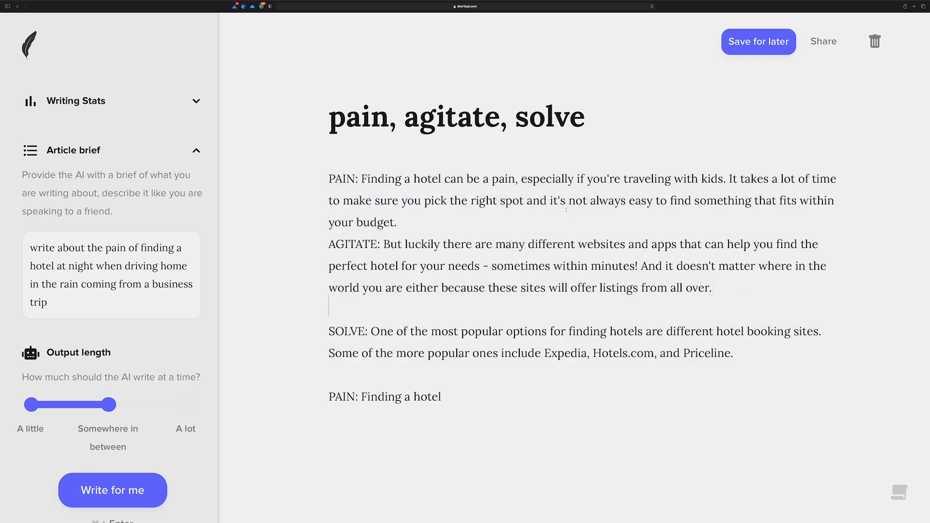
click(433, 215)
key(Return)
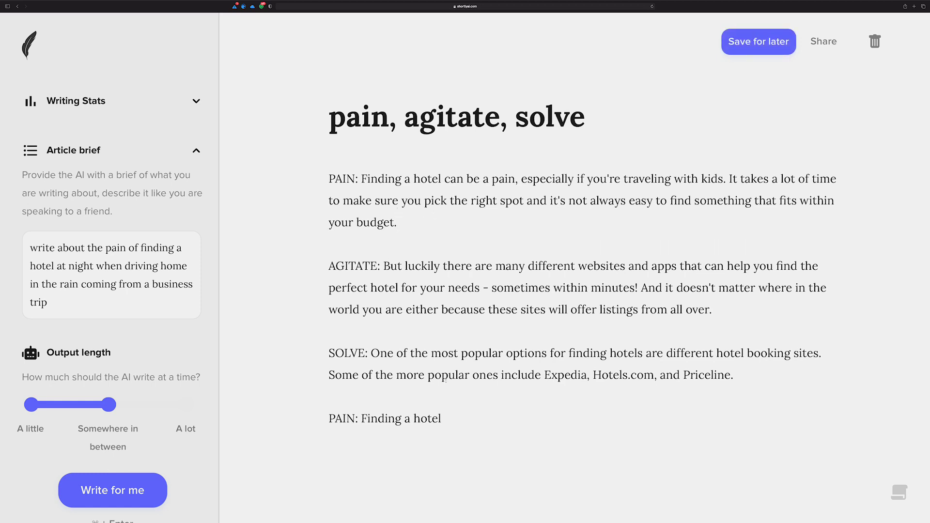
click(457, 419)
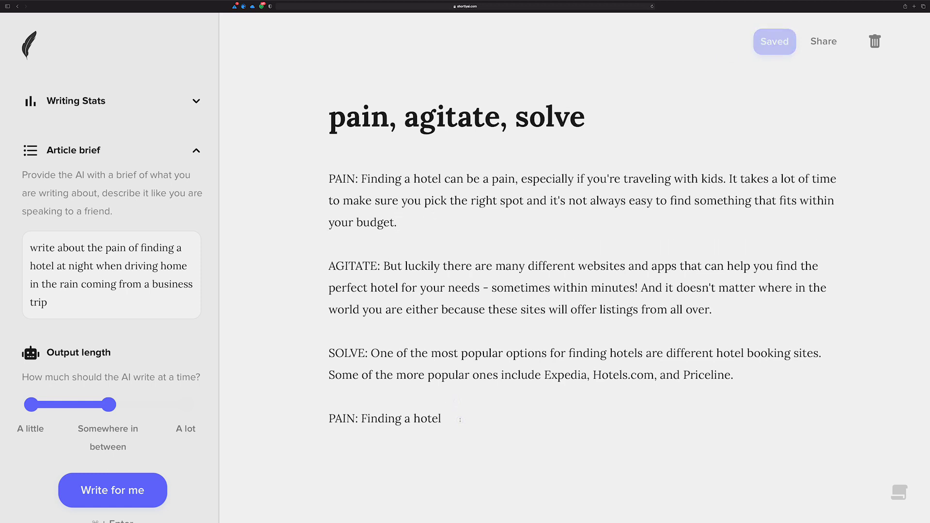
Extend the last line to 'PAIN: Finding a hotel can be' and run Write for me three times
key(BackSpace)
text(can be)
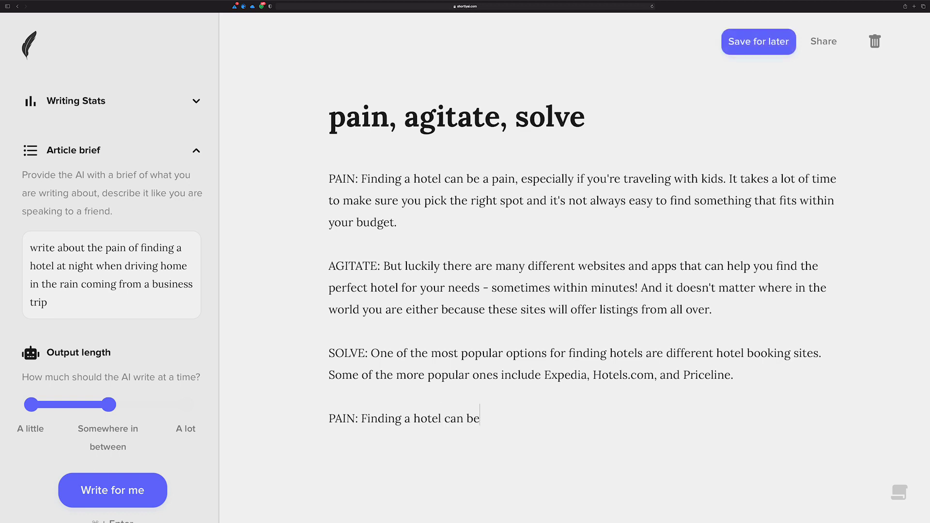
key(super+Return)
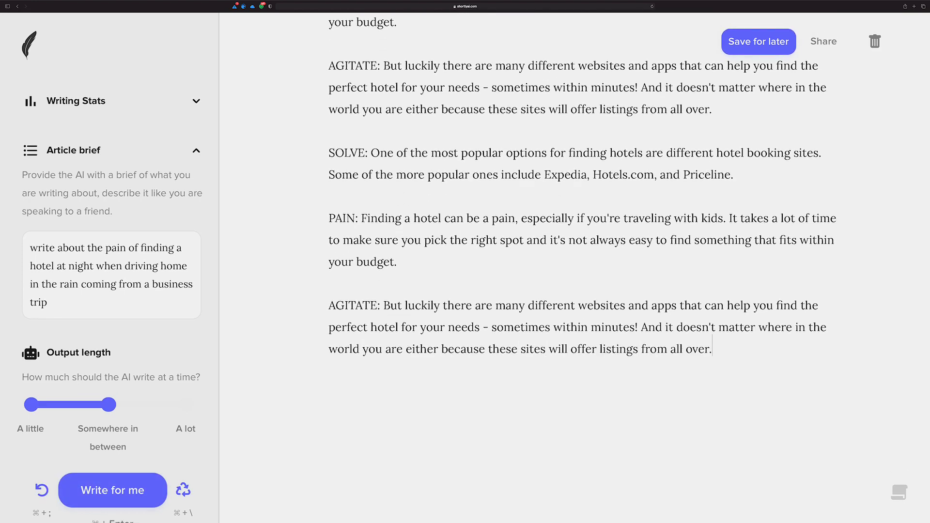
key(super+Return)
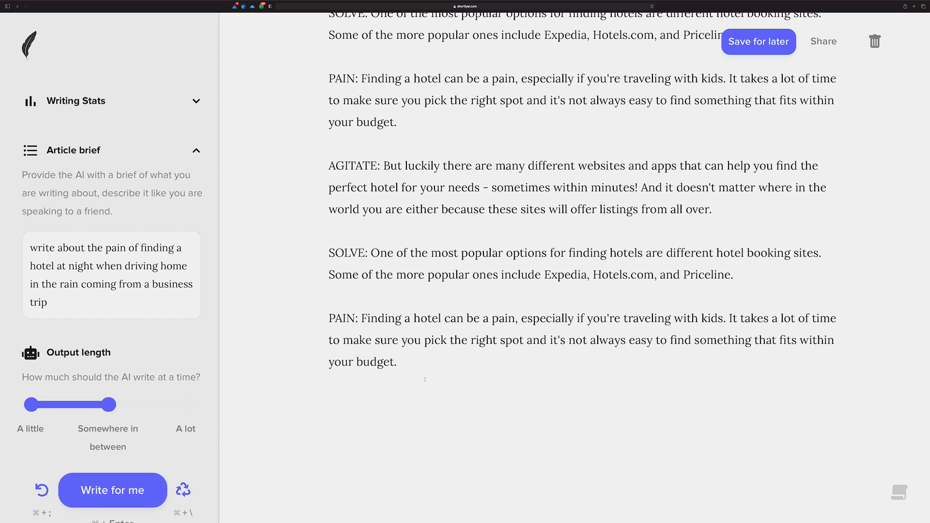
key(super+Return)
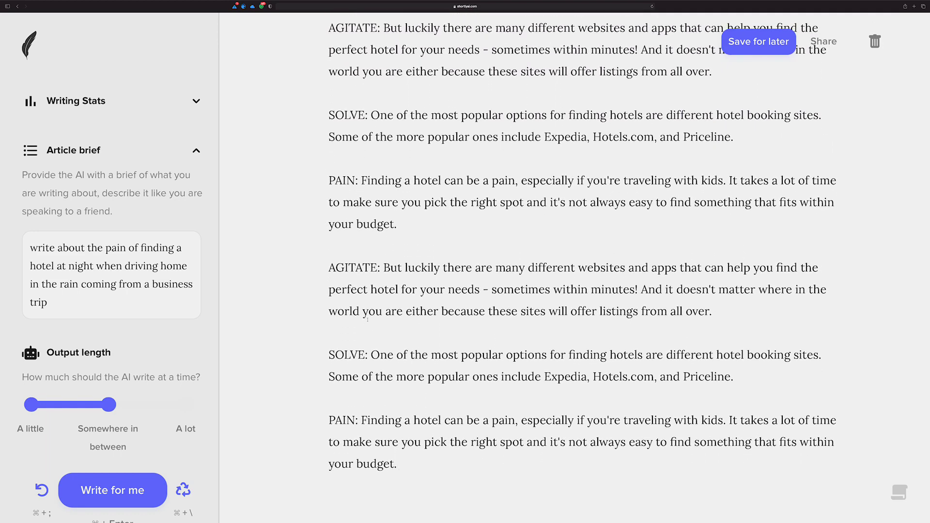
Delete the AI's repeated paragraphs after 'can be'
drag(404, 463, 325, 184)
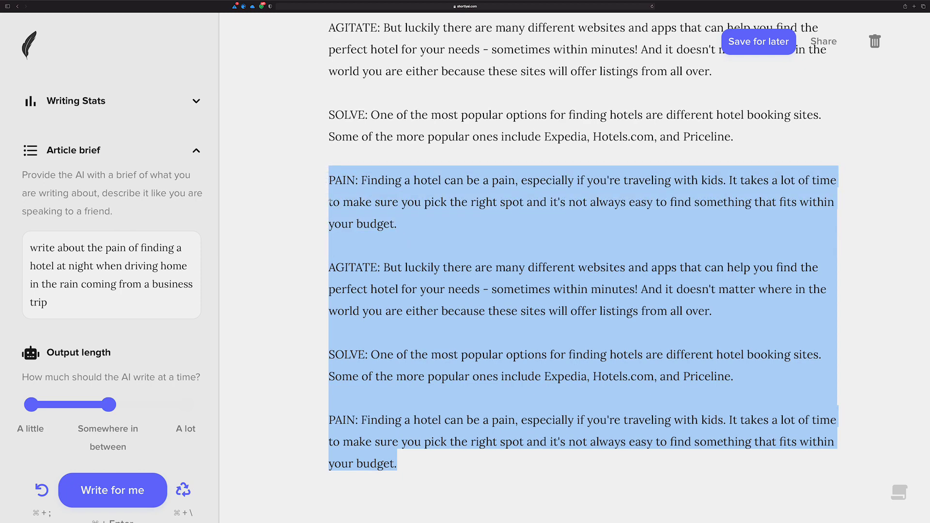
click(356, 212)
drag(421, 451, 474, 178)
key(BackSpace)
Add a /// separator above the last PAIN line and let the AI continue
click(382, 326)
text(///)
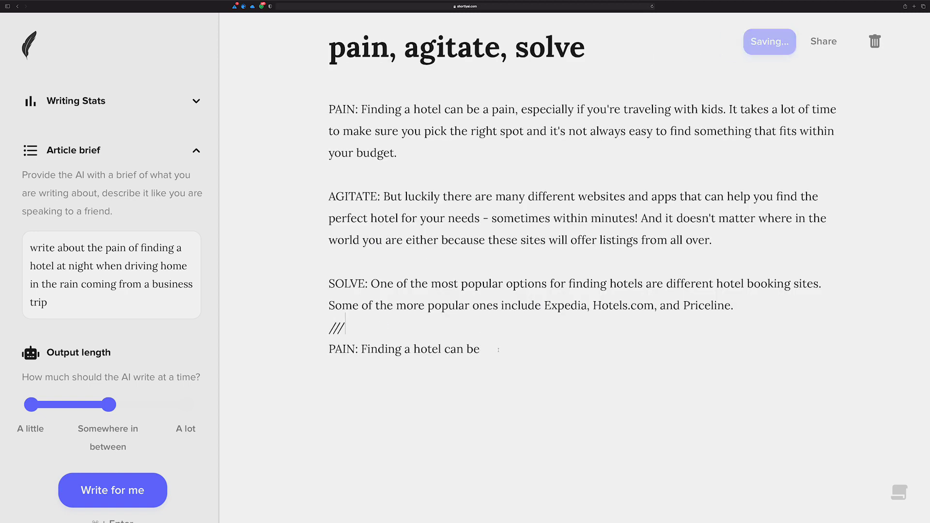
key(super+Return)
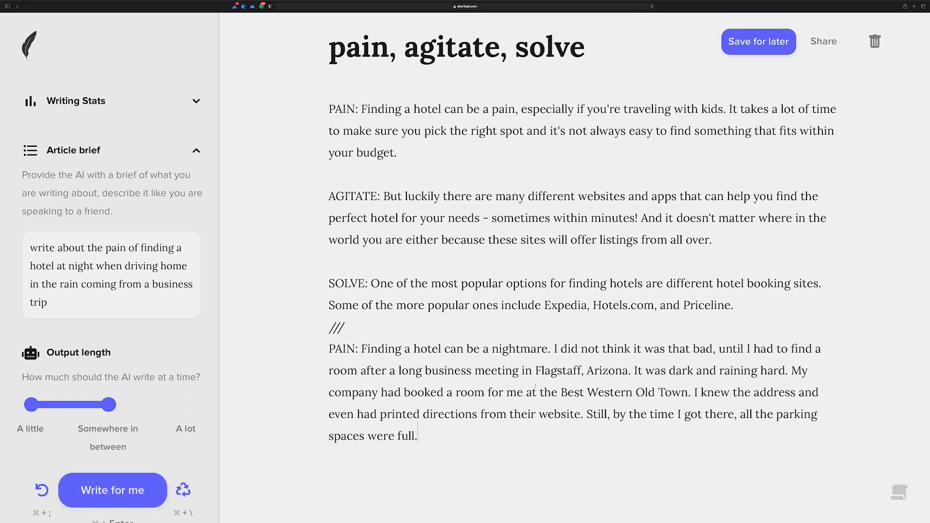
Regenerate the AI output into short PAIN, AGITATE and SOLVE lines about driving home overnight
key(super+semicolon)
key(super+Return)
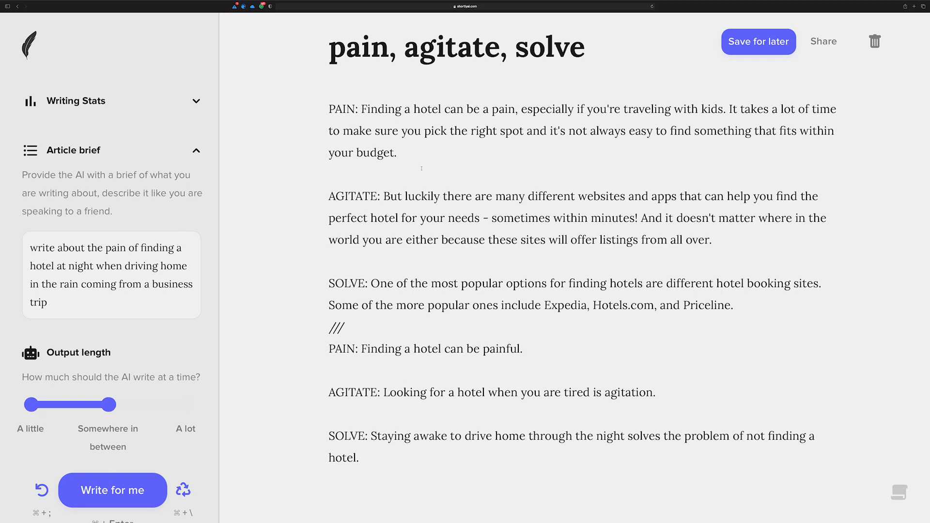
drag(411, 157, 325, 103)
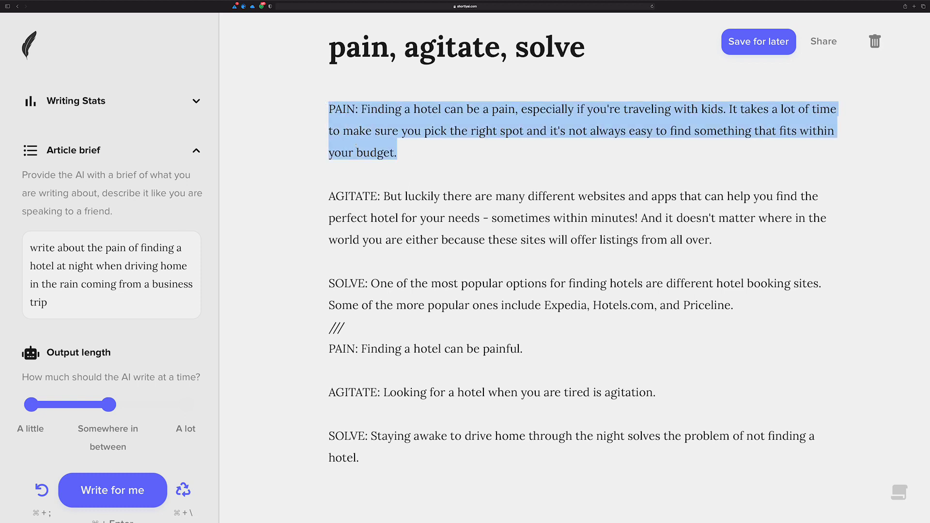